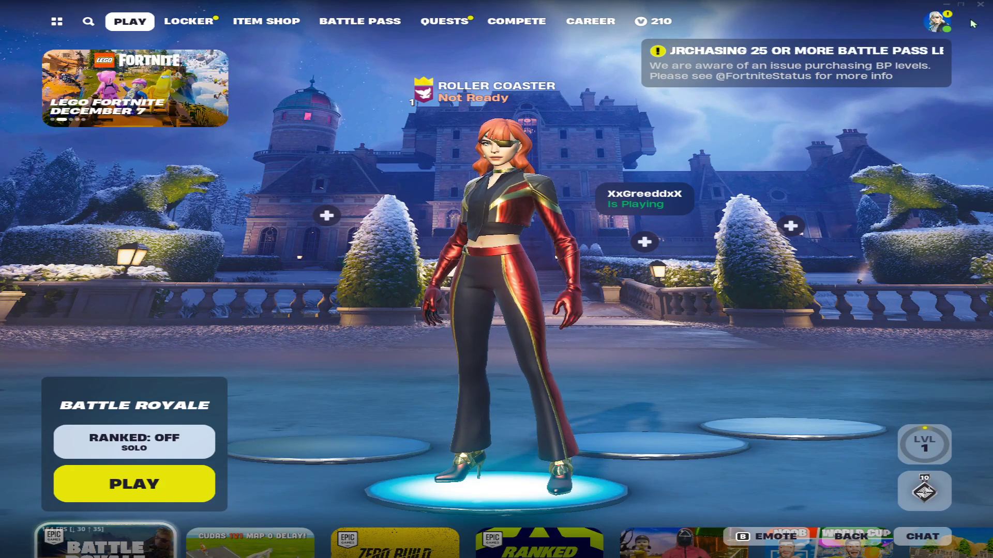
# - Check Fortnite's Video settings, return to the lobby, and quit the game with Alt+F4
pyautogui.click(938, 21)
pyautogui.click(687, 492)
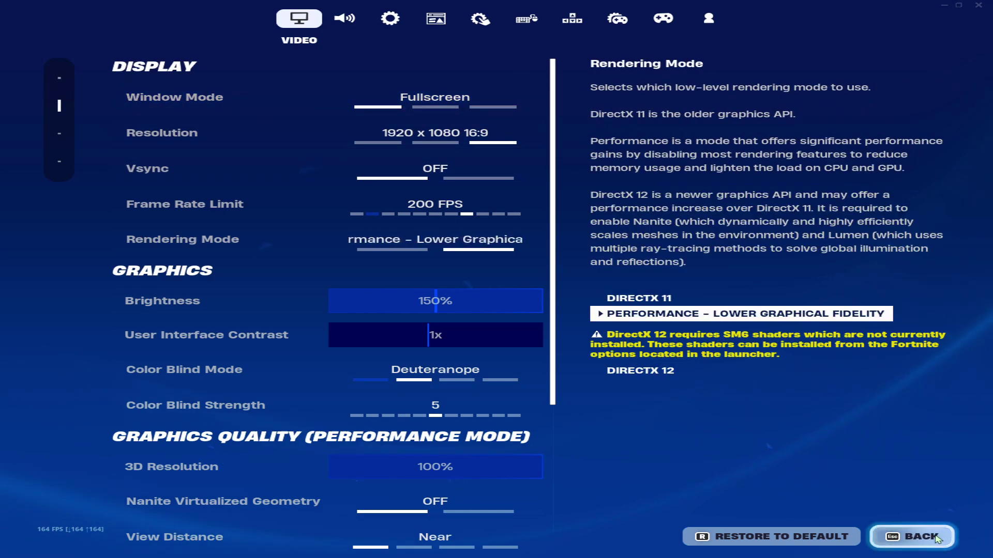
pyautogui.click(916, 536)
pyautogui.hotkey('alt', 'F4')
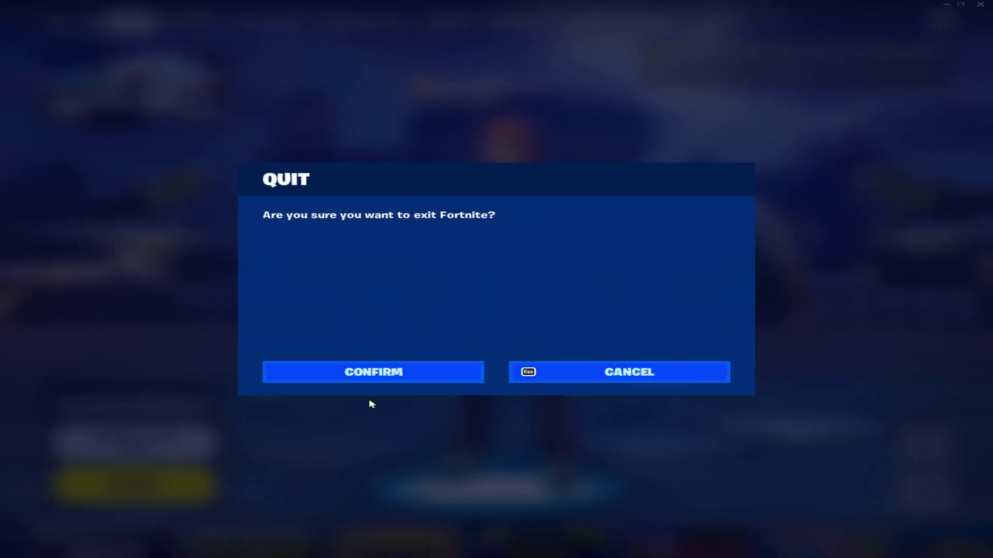
pyautogui.click(357, 370)
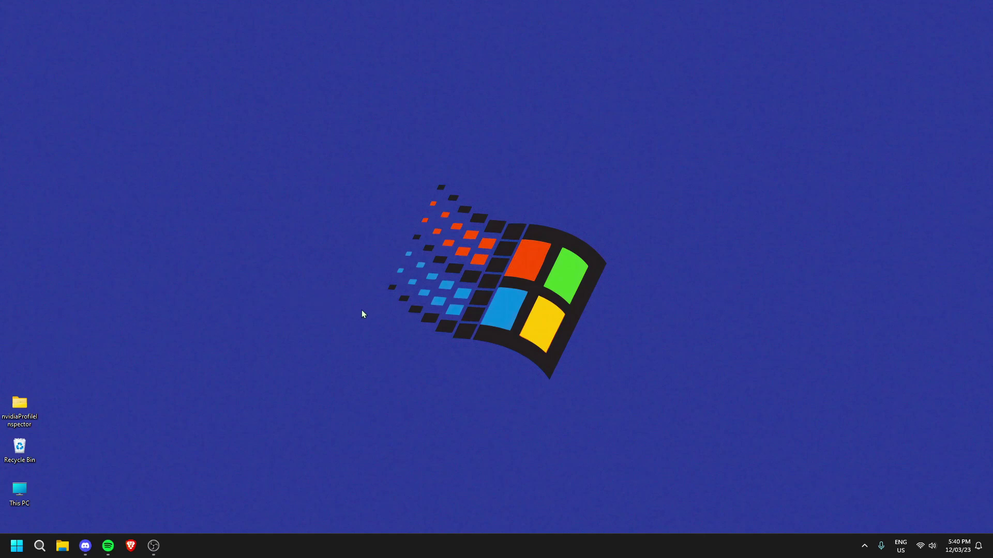
# - Launch NVIDIA Control Panel from the desktop's extended right-click menu
pyautogui.rightClick(325, 303)
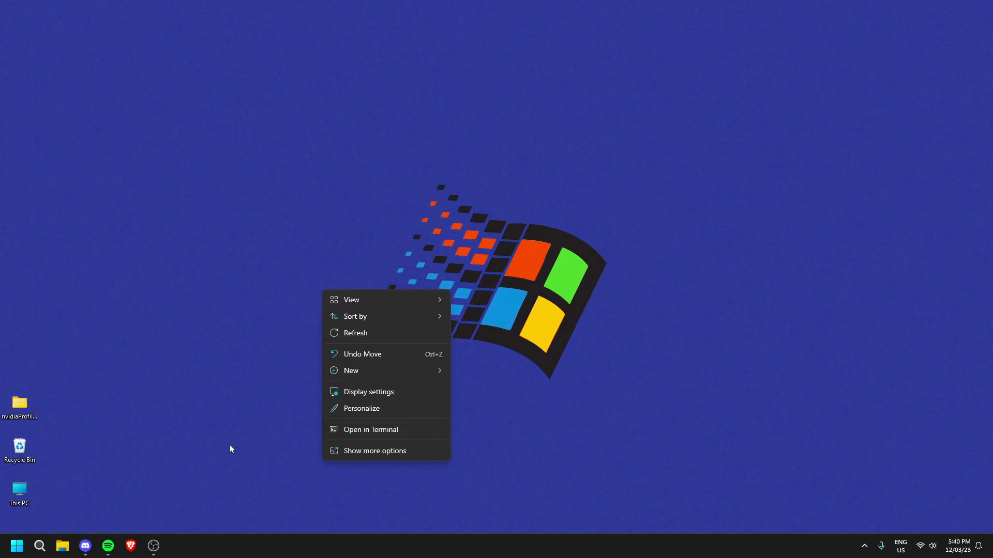
pyautogui.click(337, 452)
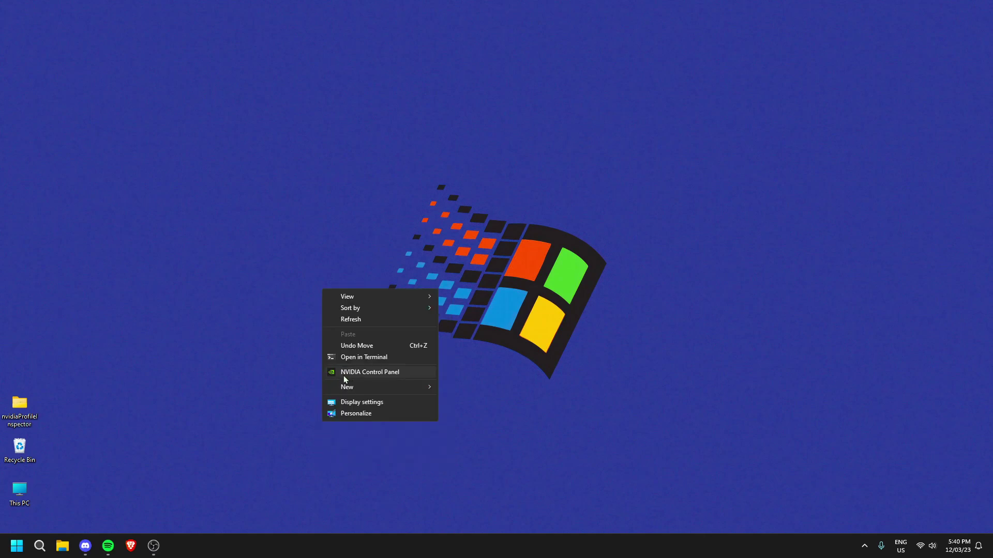
pyautogui.click(356, 374)
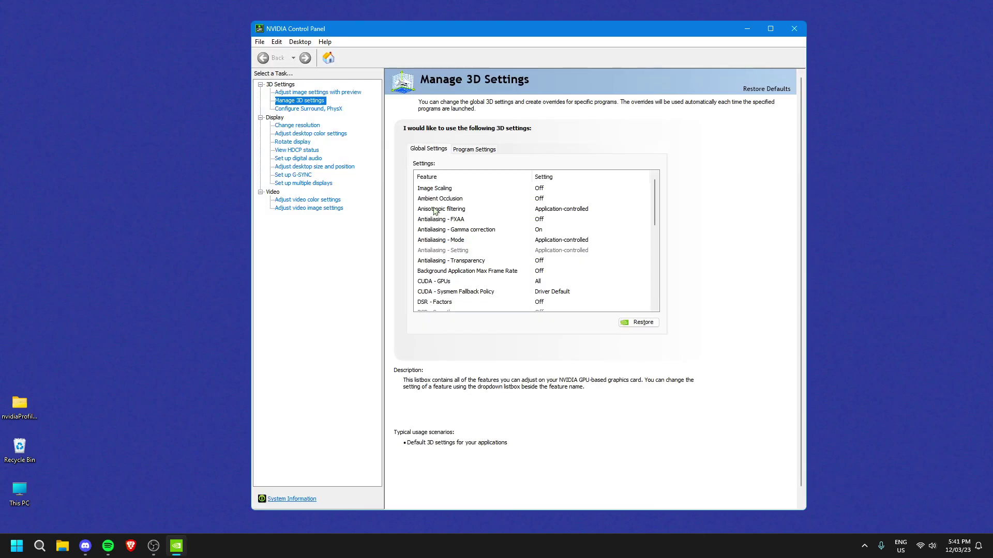
# - Create and test a custom 1440 × 1080 resolution from the Change resolution page
pyautogui.click(291, 128)
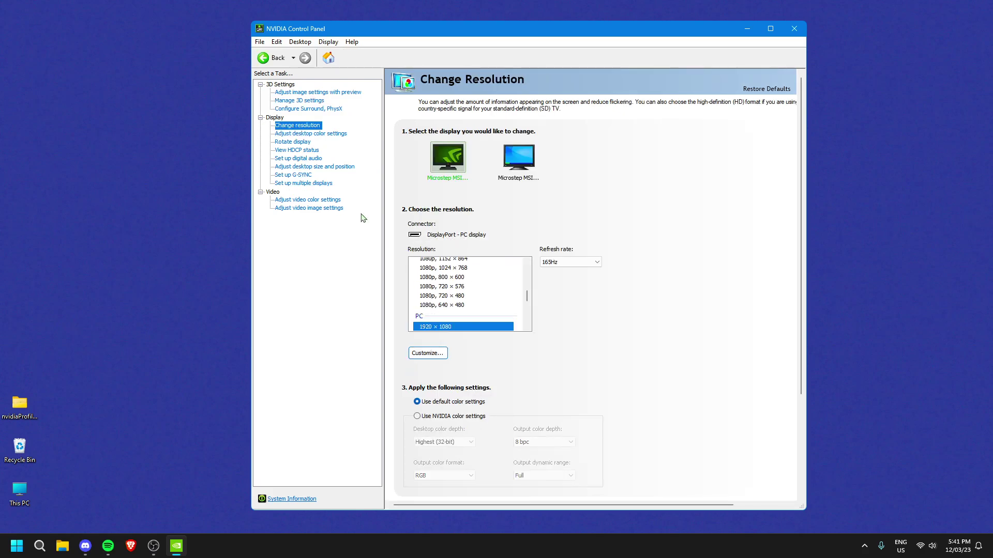
pyautogui.scroll(5, 479, 277)
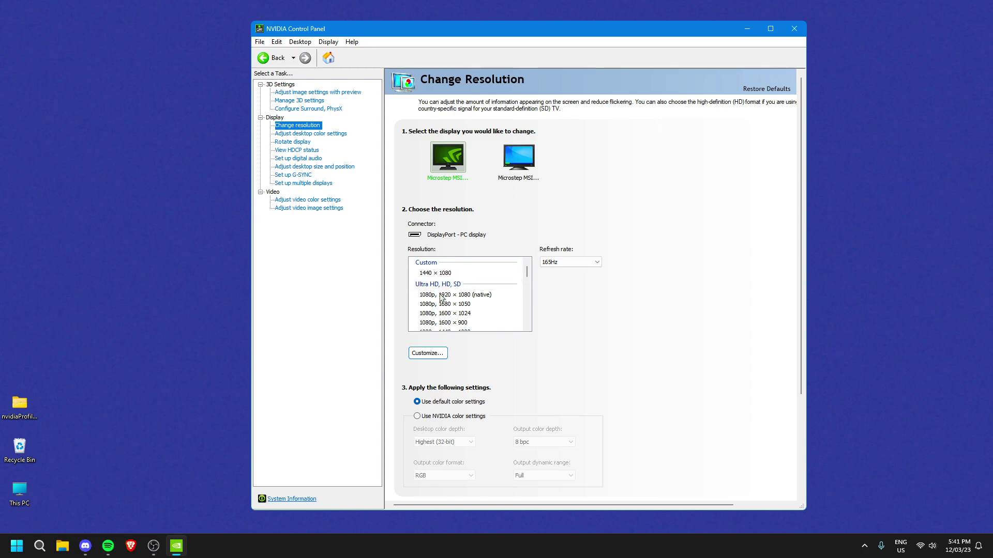
pyautogui.scroll(-4, 442, 298)
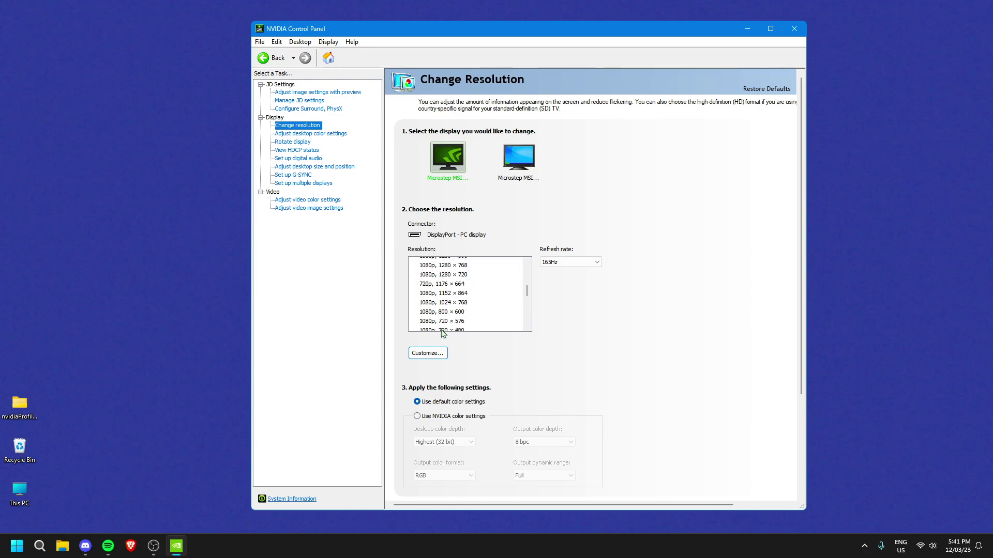
pyautogui.click(429, 353)
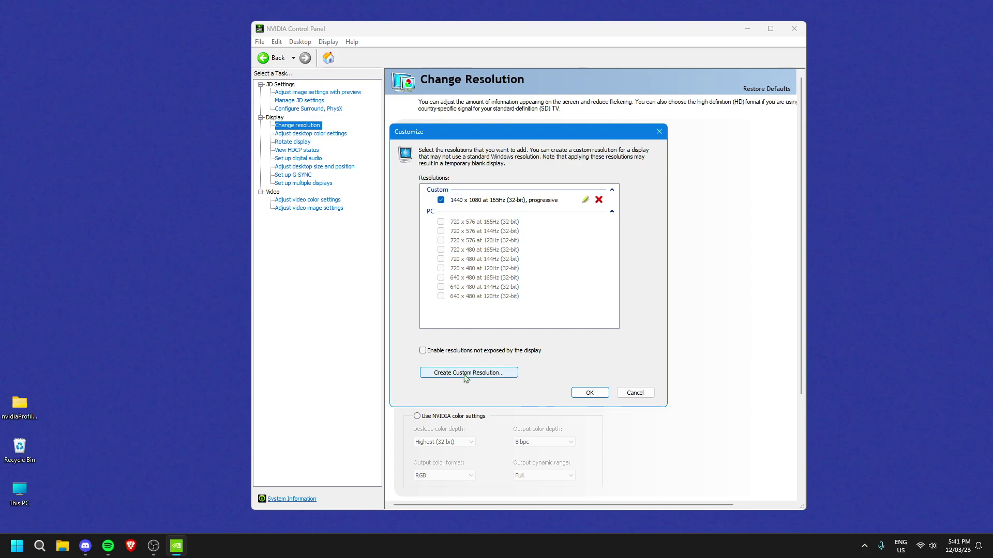
pyautogui.click(459, 377)
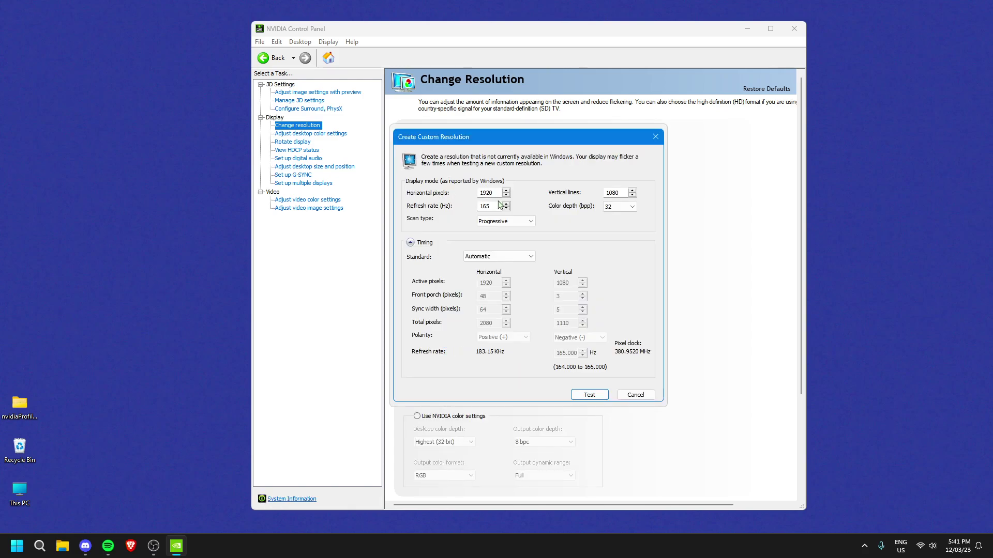
pyautogui.doubleClick(489, 193)
pyautogui.doubleClick(614, 192)
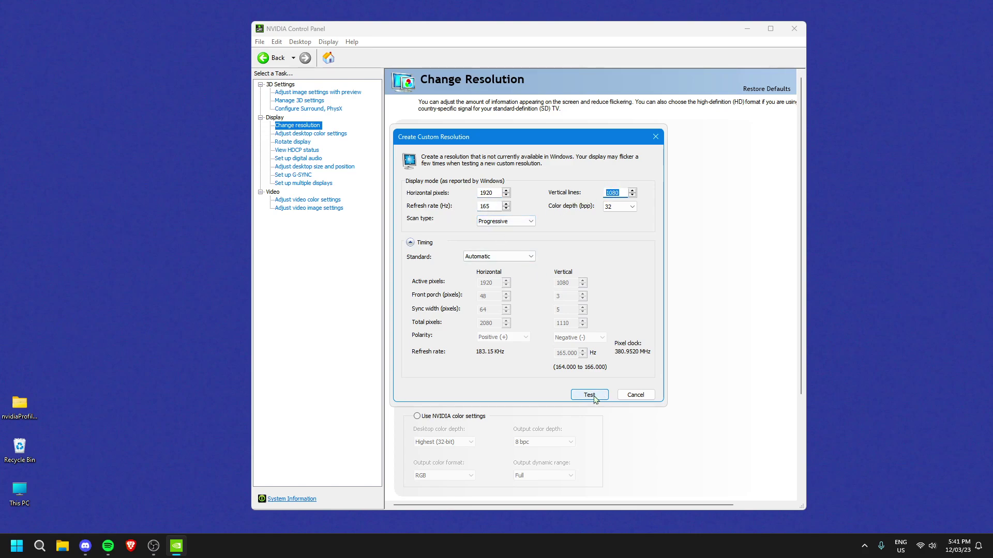
pyautogui.click(625, 398)
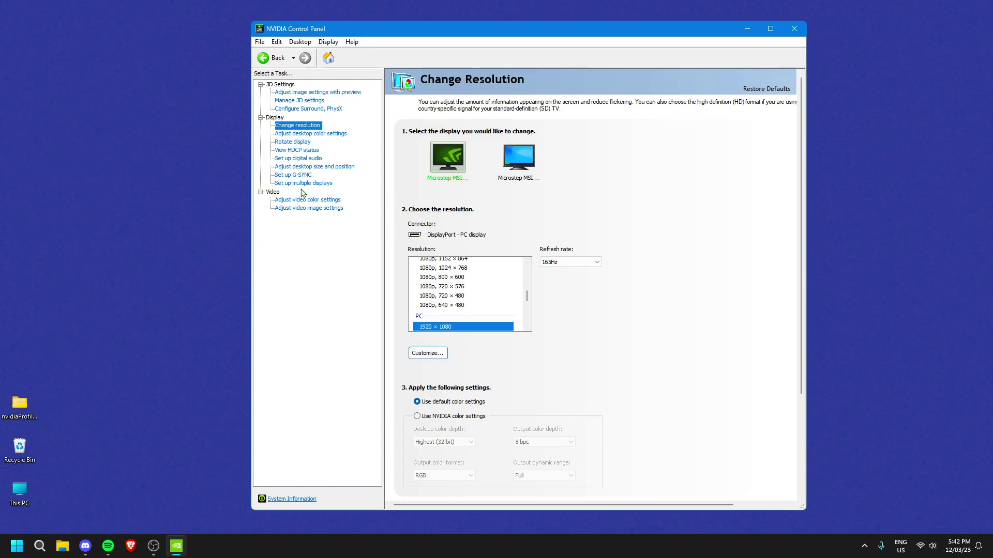
# - Go to Adjust desktop size and position to set full-screen GPU scaling
pyautogui.click(315, 166)
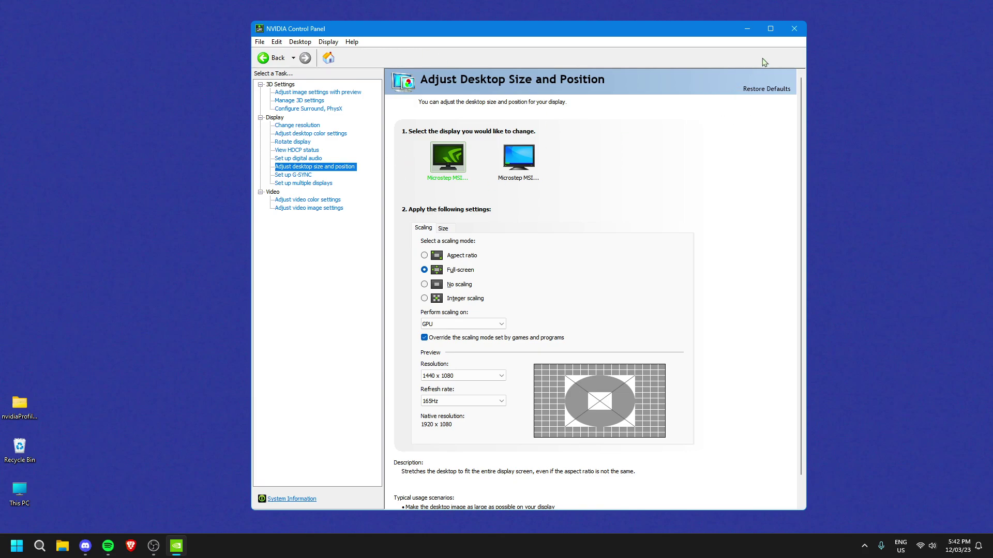
# - Close NVIDIA Control Panel and open %localappdata% through Windows Search
pyautogui.click(795, 28)
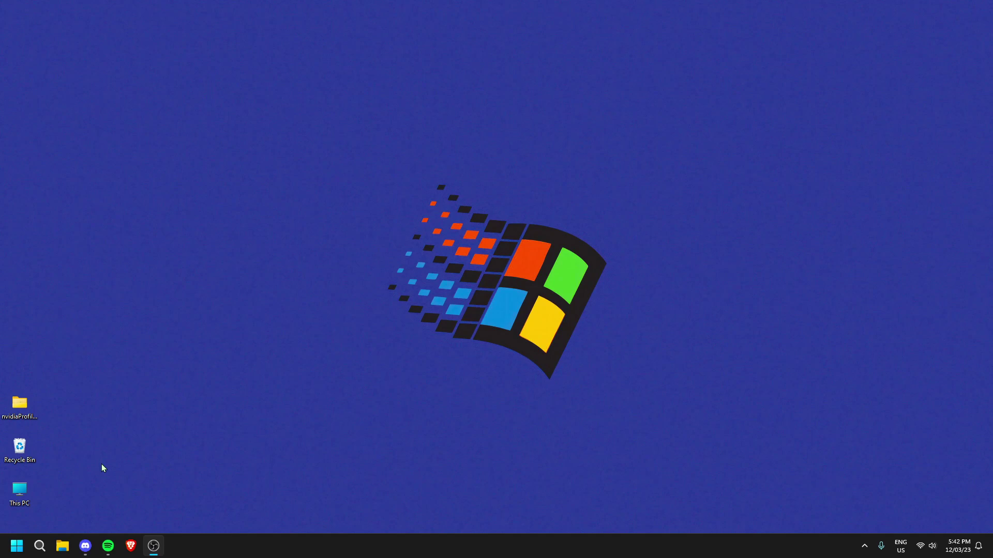
pyautogui.click(39, 546)
pyautogui.write('%localappdata%')
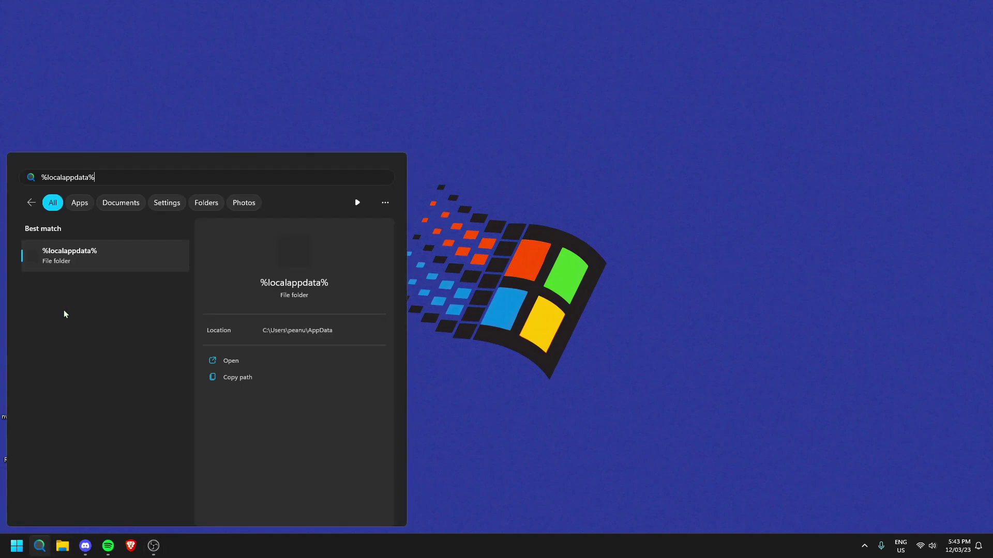
pyautogui.click(97, 262)
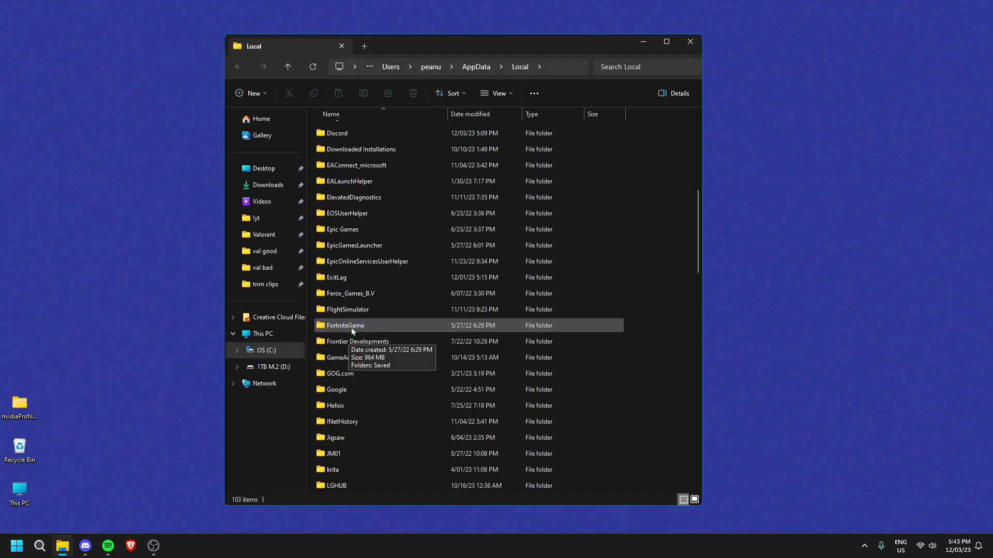
# - Navigate to FortniteGame\Saved\Config\WindowsClient
pyautogui.doubleClick(352, 328)
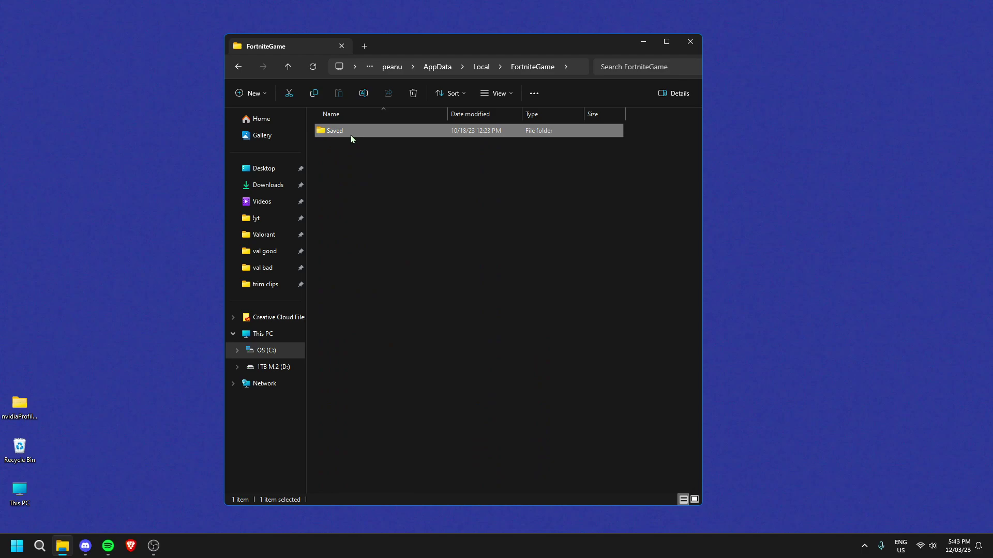
pyautogui.doubleClick(350, 135)
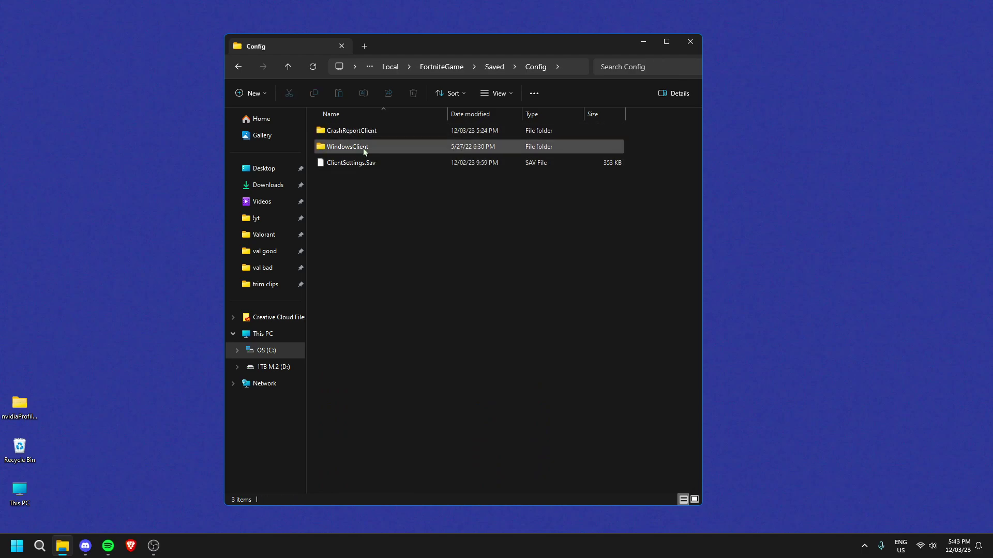
pyautogui.doubleClick(363, 148)
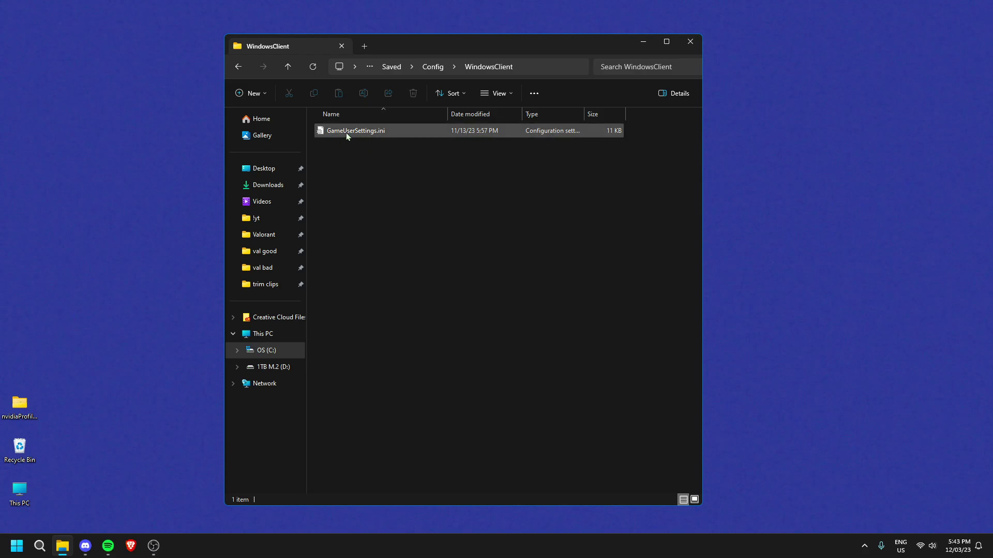
# - Clear and apply the Read-only attribute on GameUserSettings.ini
pyautogui.rightClick(346, 132)
pyautogui.click(392, 271)
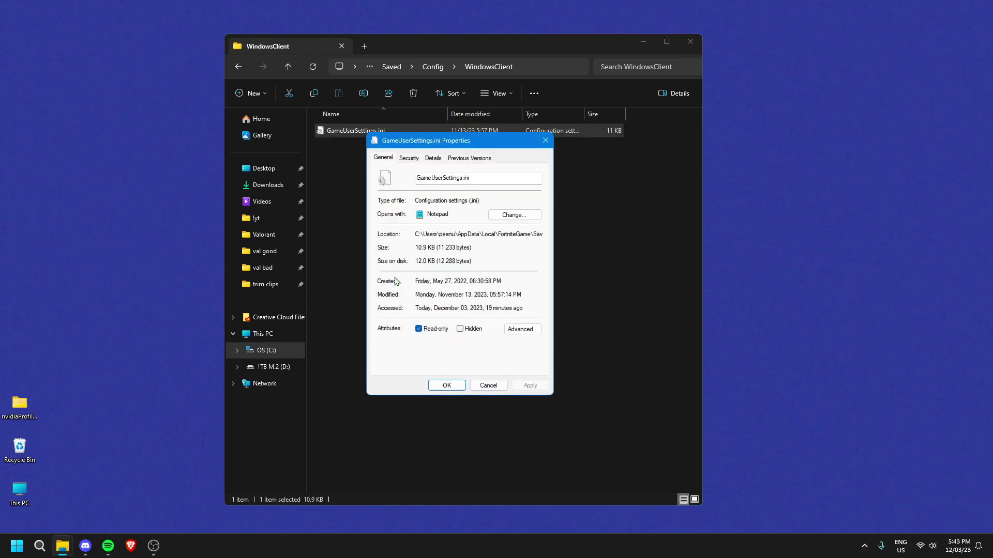
pyautogui.click(419, 329)
pyautogui.click(525, 390)
# - Open GameUserSettings.ini in Notepad and locate the resolution settings block
pyautogui.click(444, 387)
pyautogui.doubleClick(387, 130)
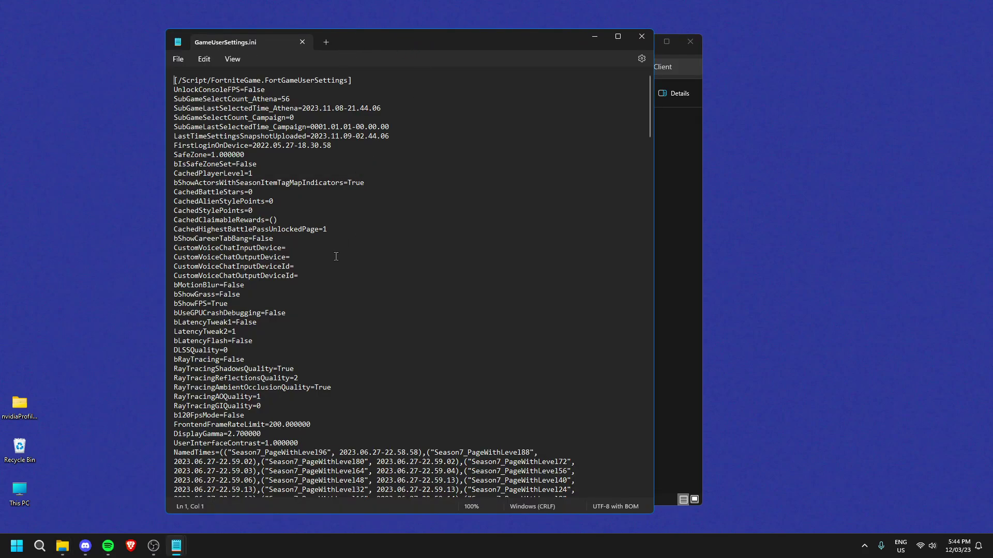
pyautogui.scroll(-20, 320, 300)
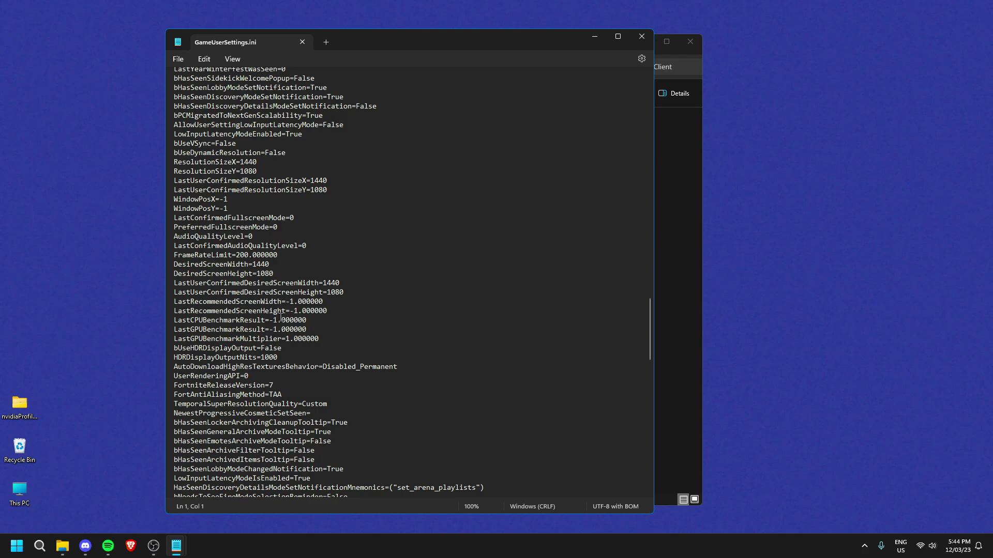
pyautogui.moveTo(175, 161); pyautogui.dragTo(346, 291)
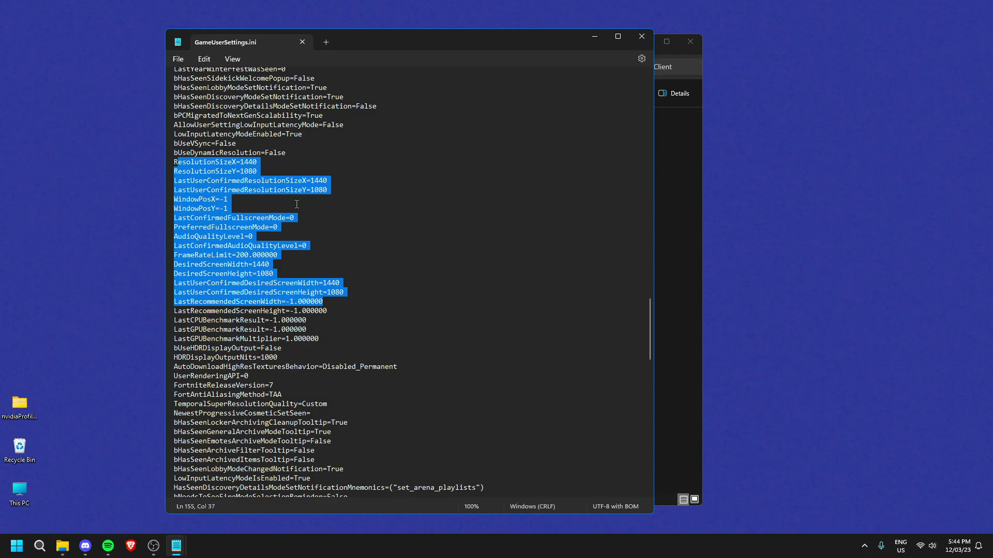
pyautogui.click(346, 286)
# - Edit and revert ResolutionSizeX, keeping 1440 × 1080, then close the file
pyautogui.moveTo(261, 162); pyautogui.dragTo(246, 161)
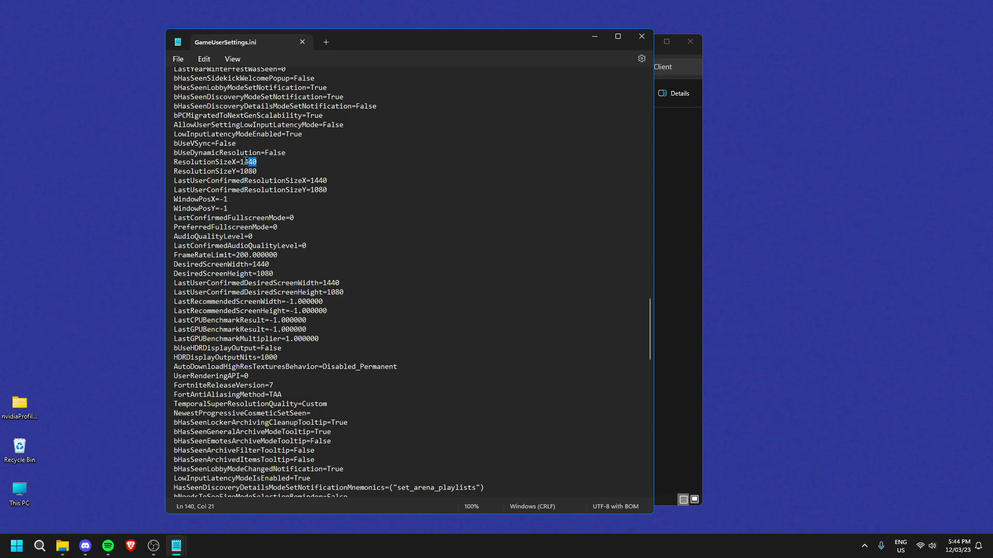
pyautogui.write('920')
pyautogui.moveTo(257, 161); pyautogui.dragTo(245, 162)
pyautogui.write('440')
pyautogui.moveTo(345, 292); pyautogui.dragTo(221, 251)
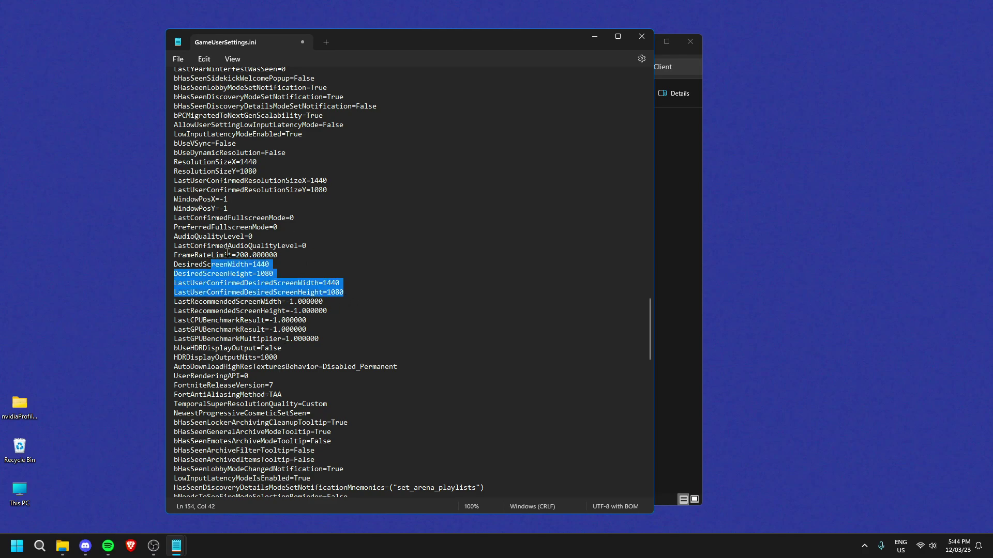
pyautogui.moveTo(334, 181); pyautogui.dragTo(232, 172)
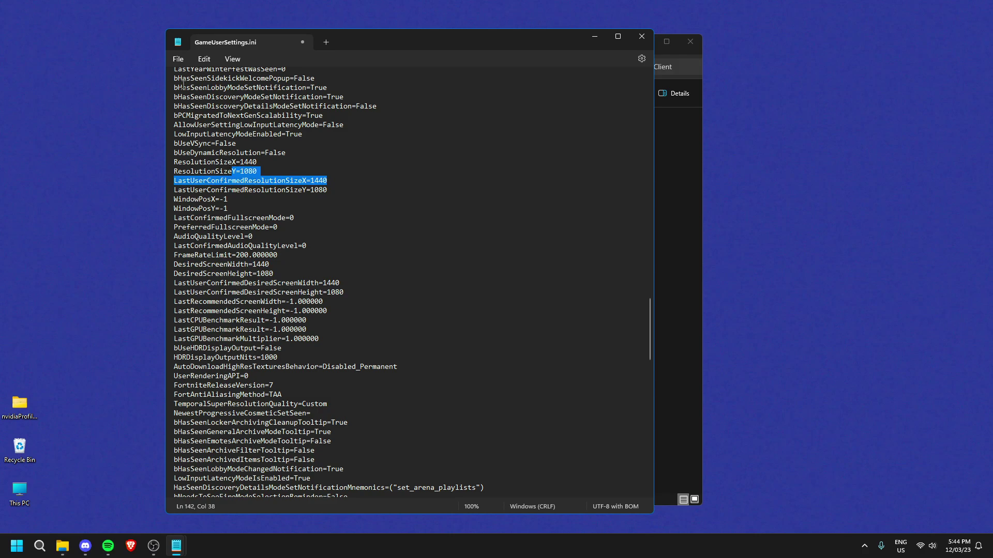
pyautogui.click(178, 60)
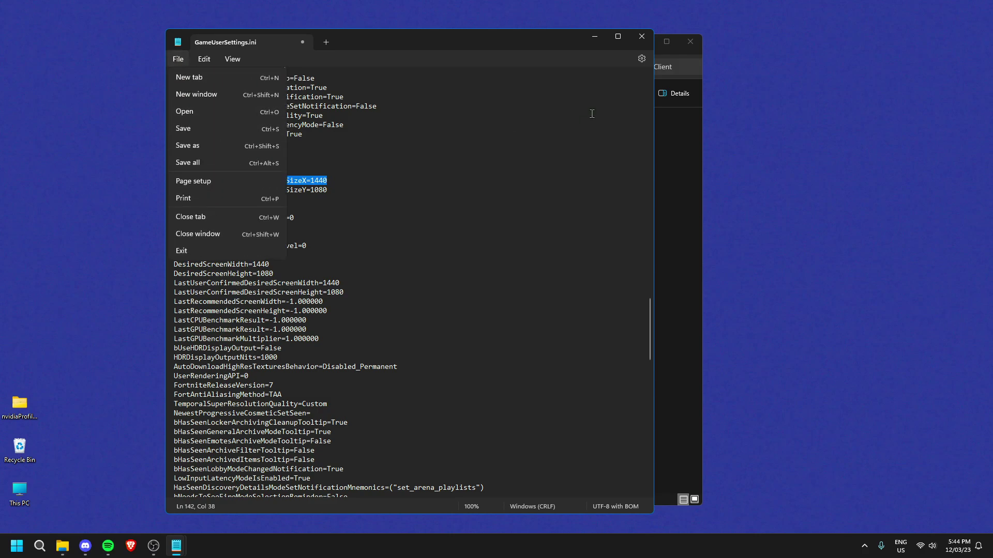
pyautogui.click(642, 36)
# - Discard the Notepad changes, make GameUserSettings.ini Read-only again, and close File Explorer
pyautogui.click(396, 302)
pyautogui.rightClick(377, 130)
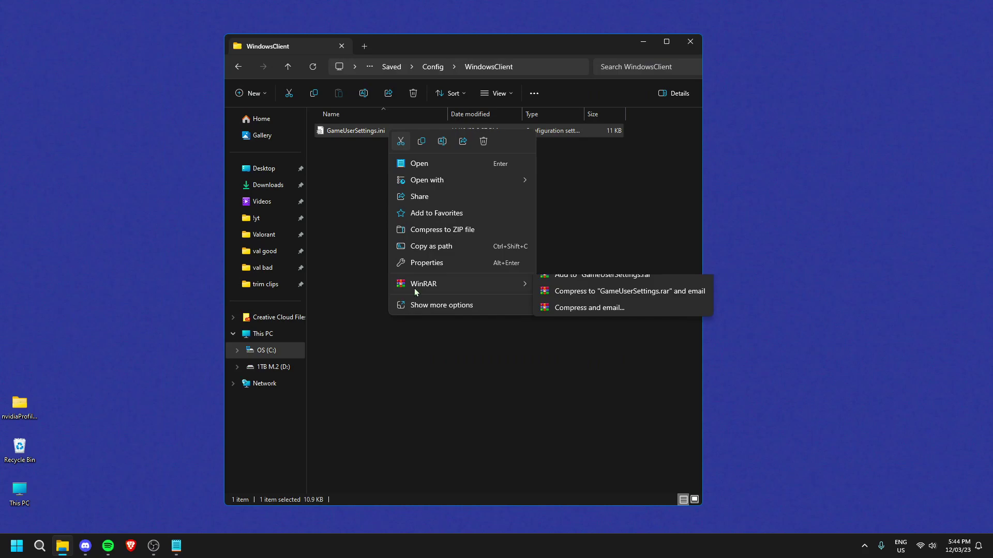
pyautogui.click(420, 264)
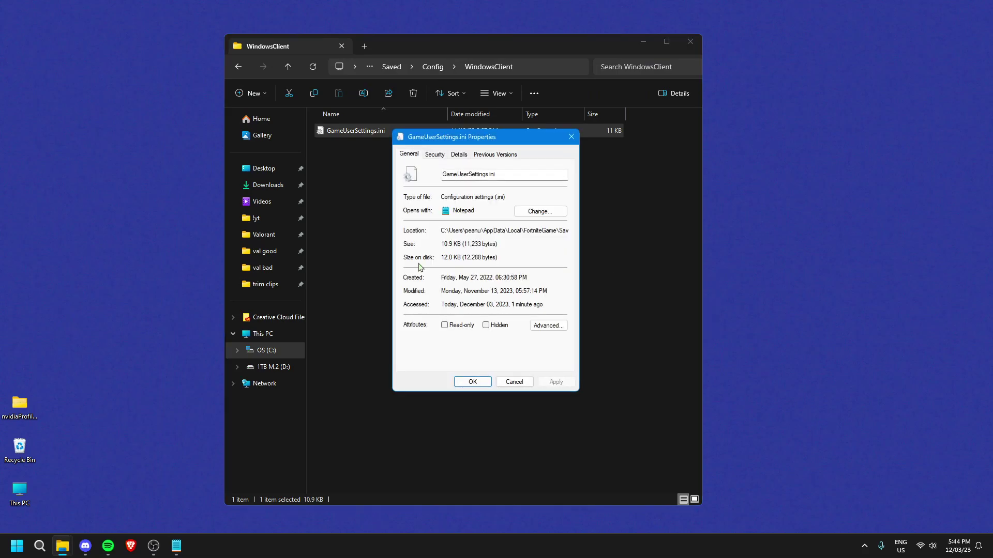
pyautogui.click(445, 325)
pyautogui.click(556, 382)
pyautogui.click(473, 382)
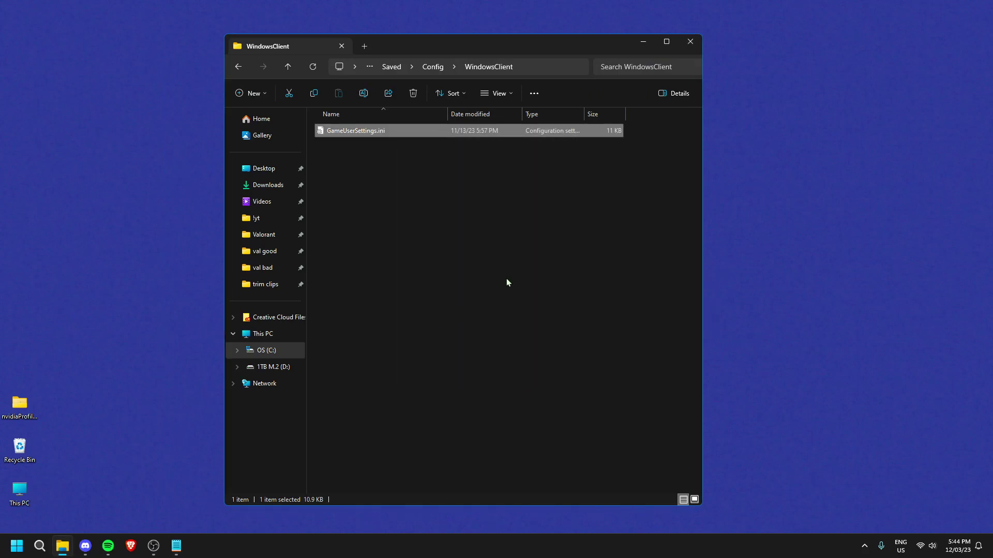
pyautogui.click(690, 41)
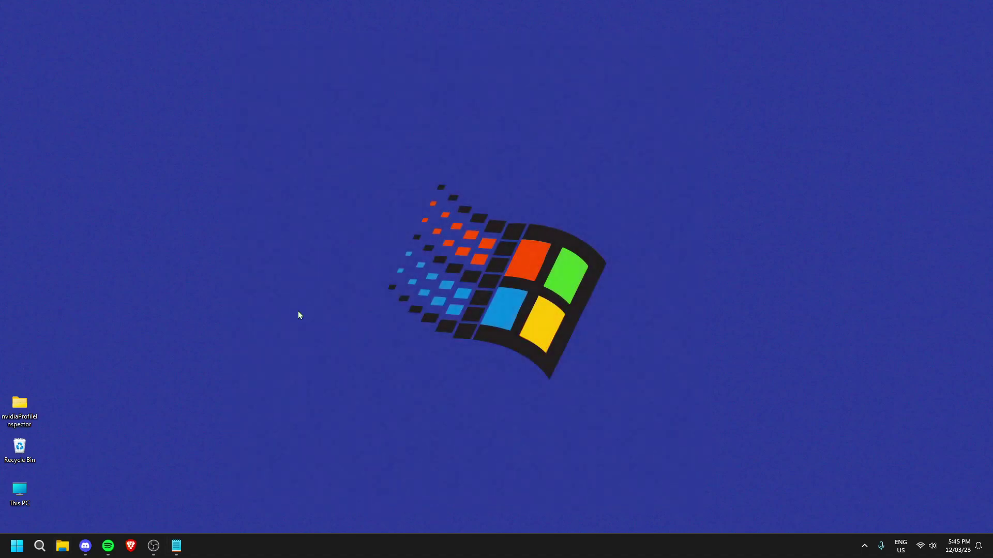